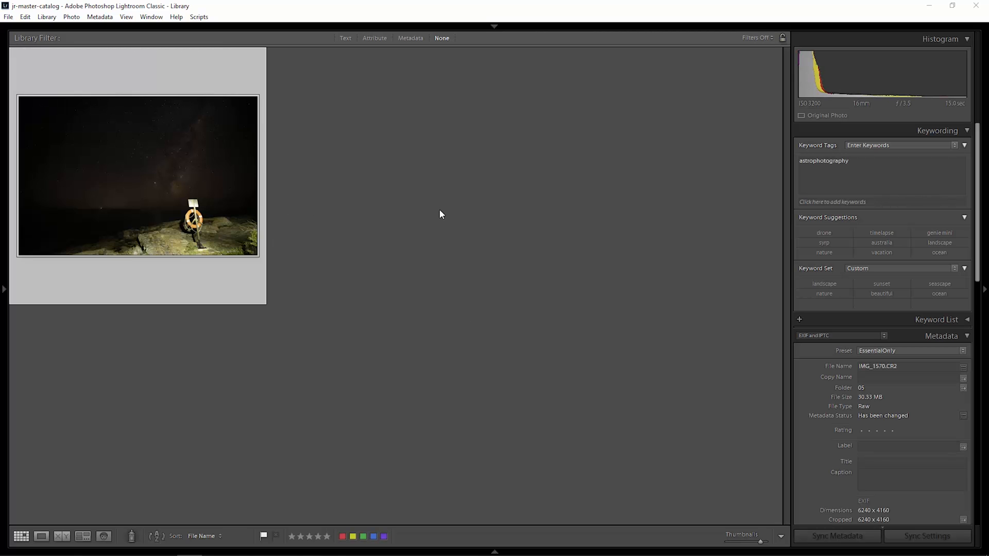
Set the original photo's exposure to +1.12 and crop it to 1 x 1, with the frame shifted slightly toward the photo's right side
{"action": "key", "text": "d"}
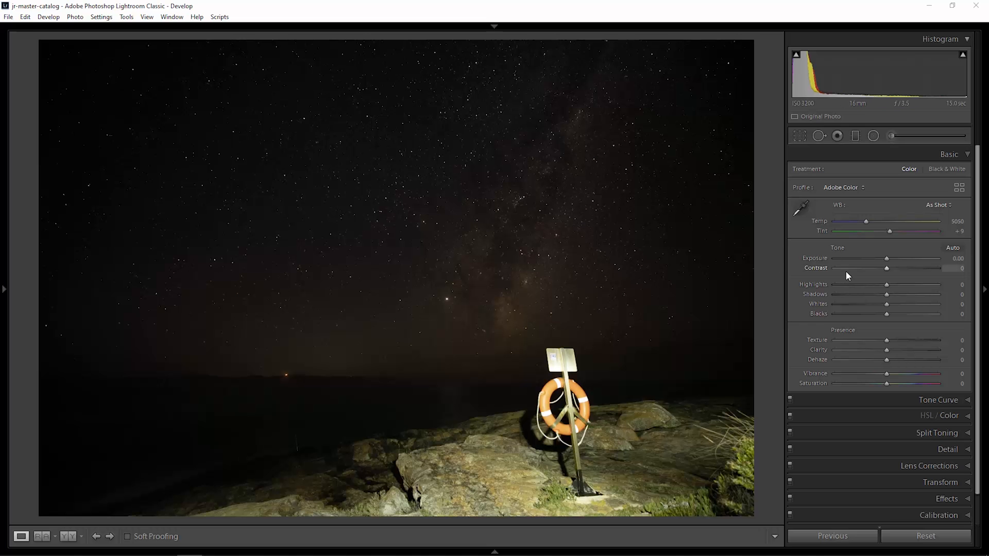
{"action": "mouse_move", "coordinate": [887, 263]}
{"action": "left_mouse_down"}
{"action": "mouse_move", "coordinate": [874, 259]}
{"action": "mouse_move", "coordinate": [899, 262]}
{"action": "left_mouse_up"}
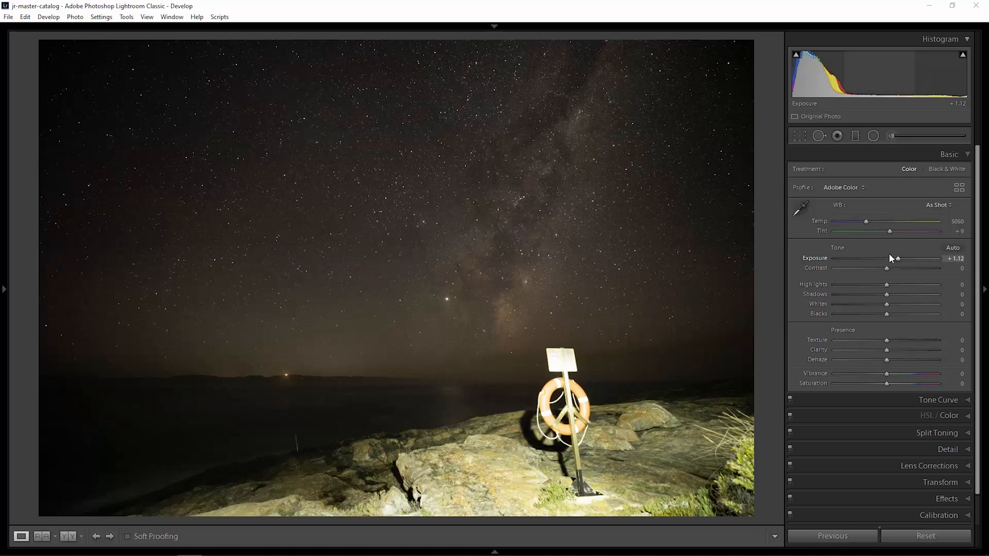
{"action": "left_click", "coordinate": [799, 136]}
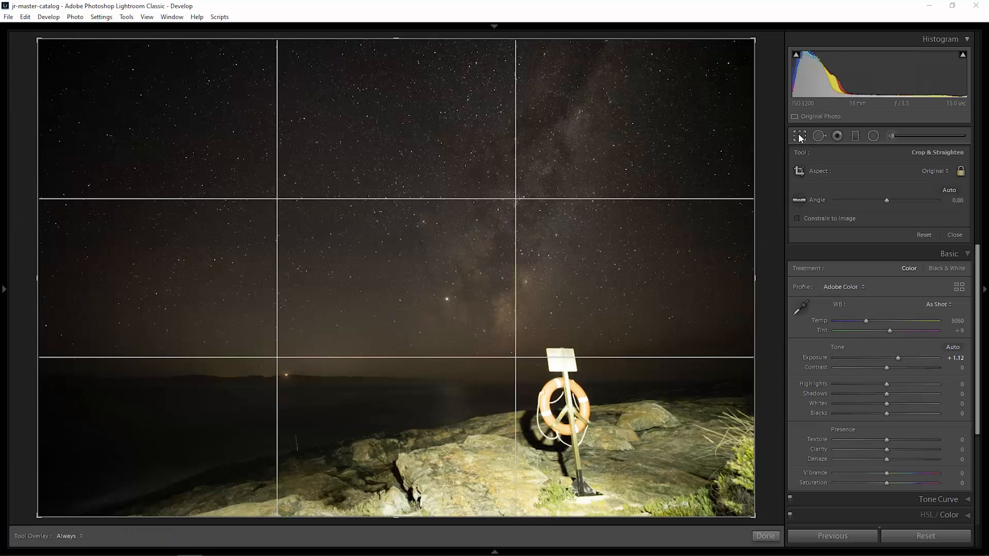
{"action": "left_click", "coordinate": [944, 171]}
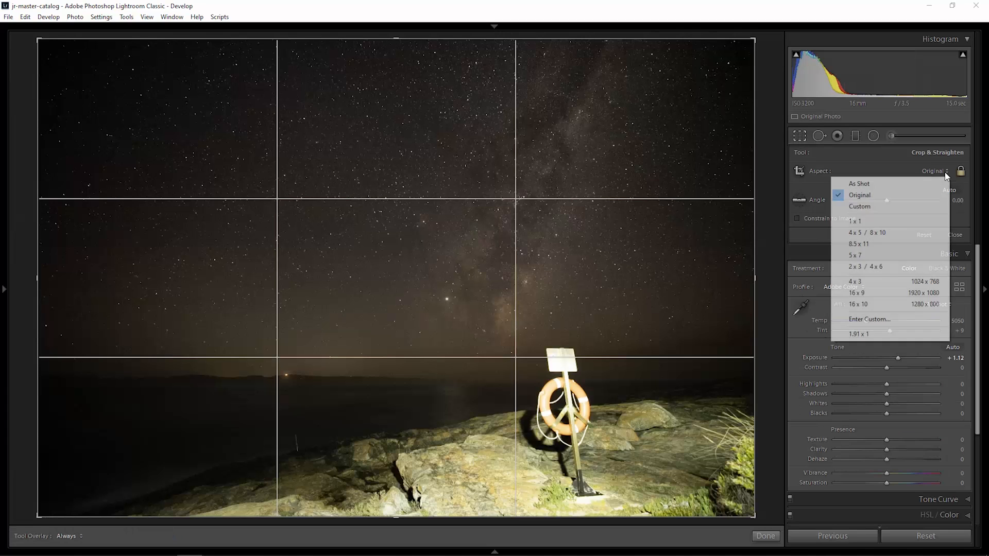
{"action": "left_click", "coordinate": [902, 221]}
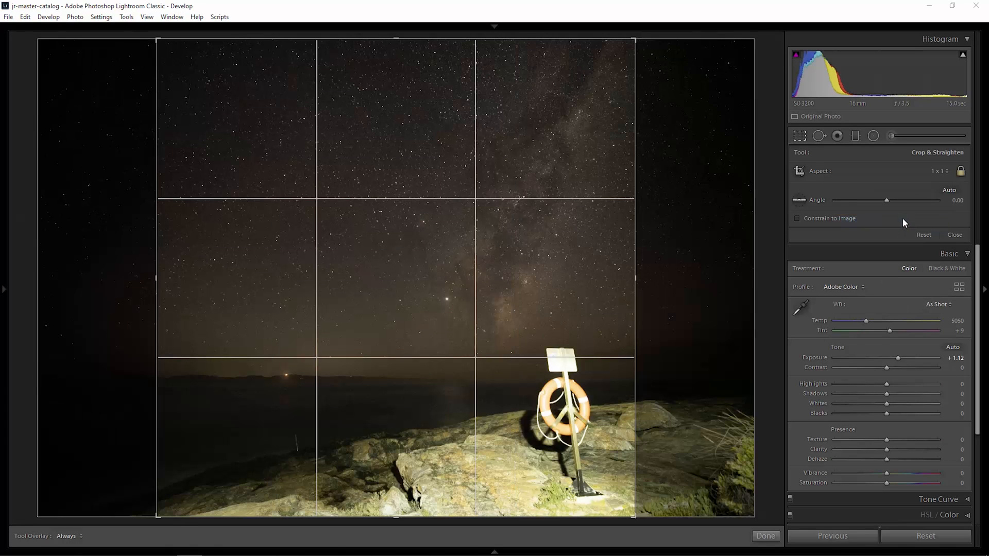
{"action": "left_click_drag", "start_coordinate": [550, 280], "coordinate": [490, 277]}
{"action": "key", "text": "Return"}
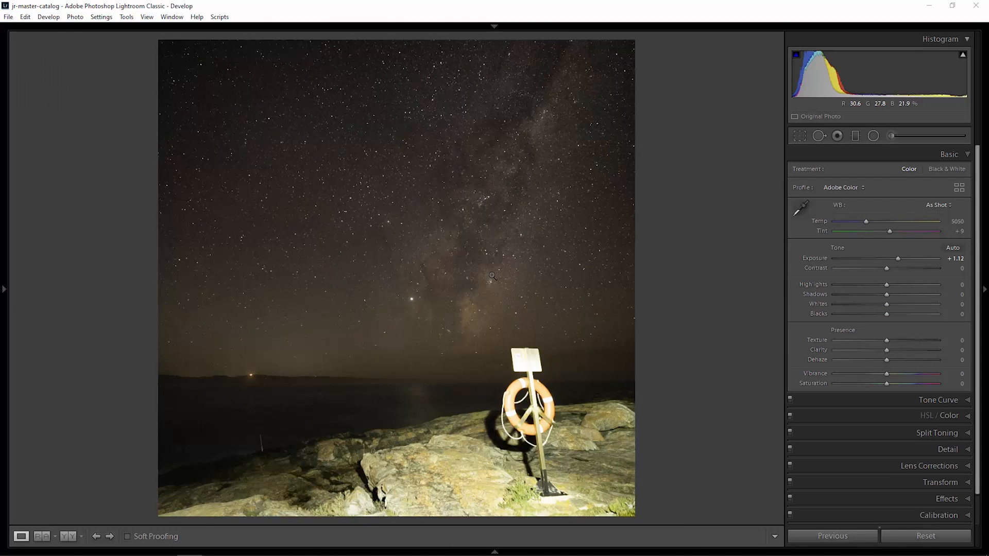
View the export settings for the cropped photo from the library grid and close them without exporting
{"action": "key", "text": "g"}
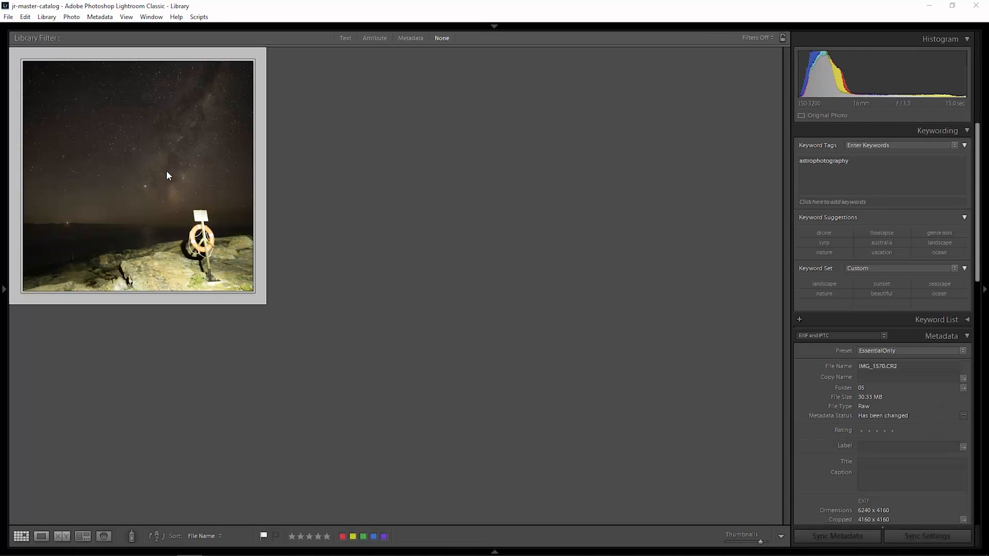
{"action": "right_click", "coordinate": [167, 175]}
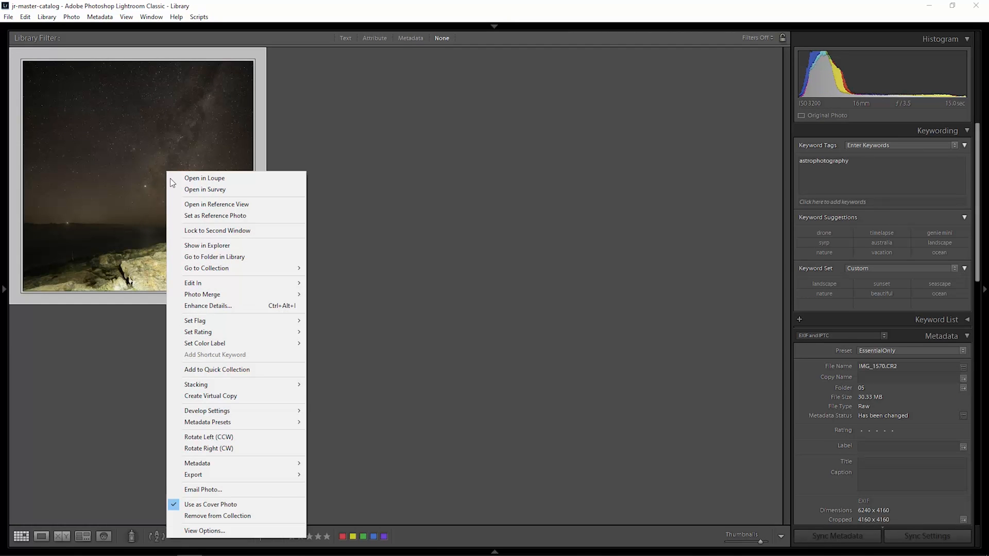
{"action": "mouse_move", "coordinate": [225, 481]}
{"action": "left_click", "coordinate": [332, 278]}
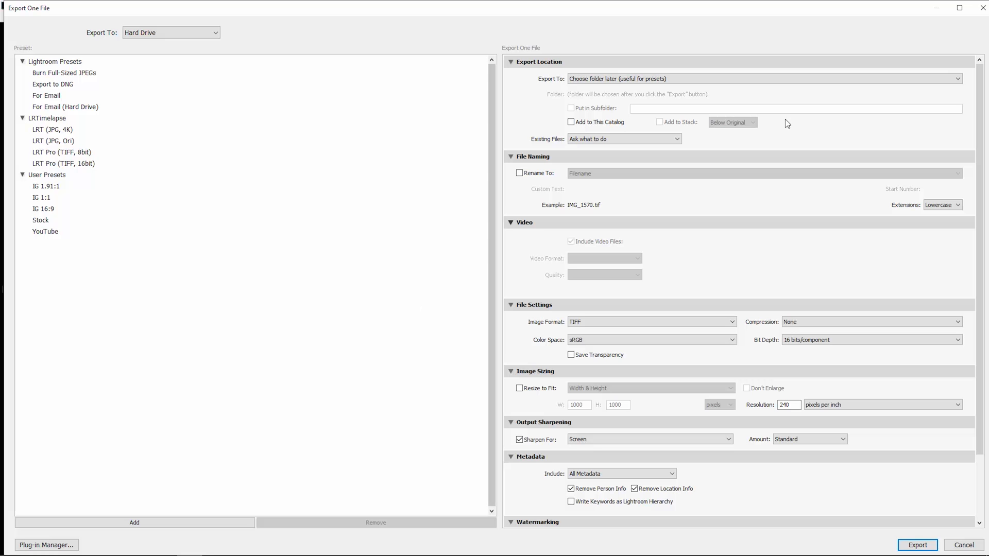
{"action": "left_click", "coordinate": [981, 6]}
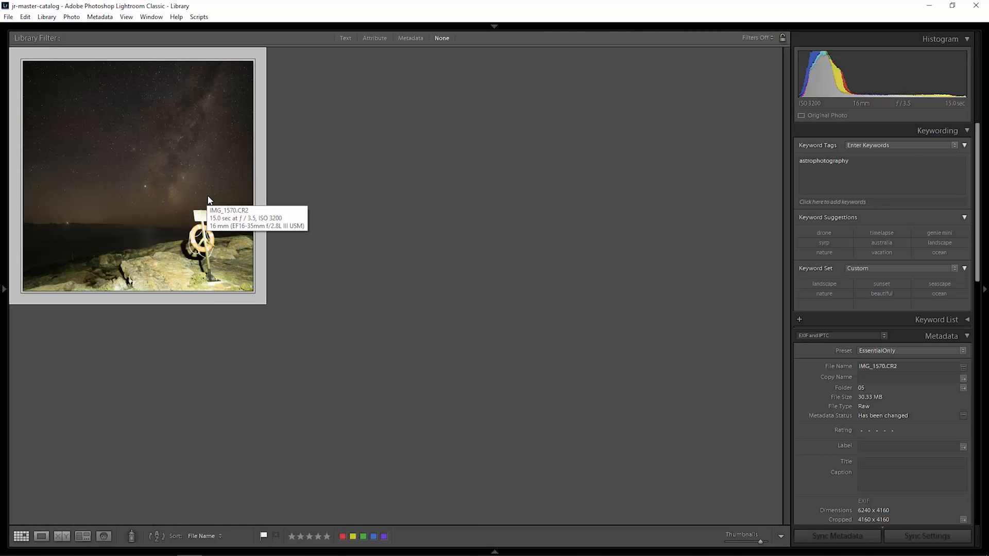
Reopen the photo for developing, reveal its edit history and reset all its settings
{"action": "key", "text": "d"}
{"action": "left_click", "coordinate": [4, 289]}
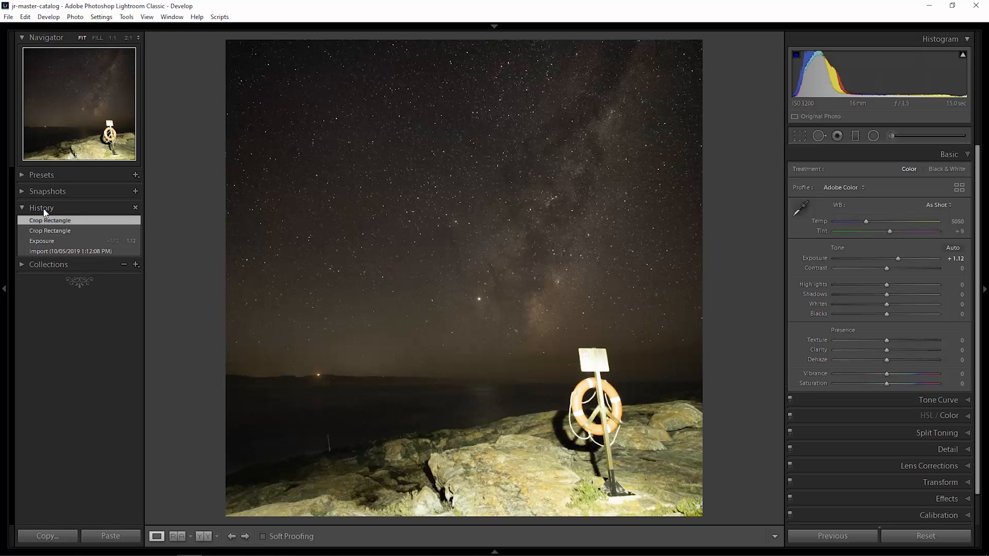
{"action": "left_click", "coordinate": [908, 539]}
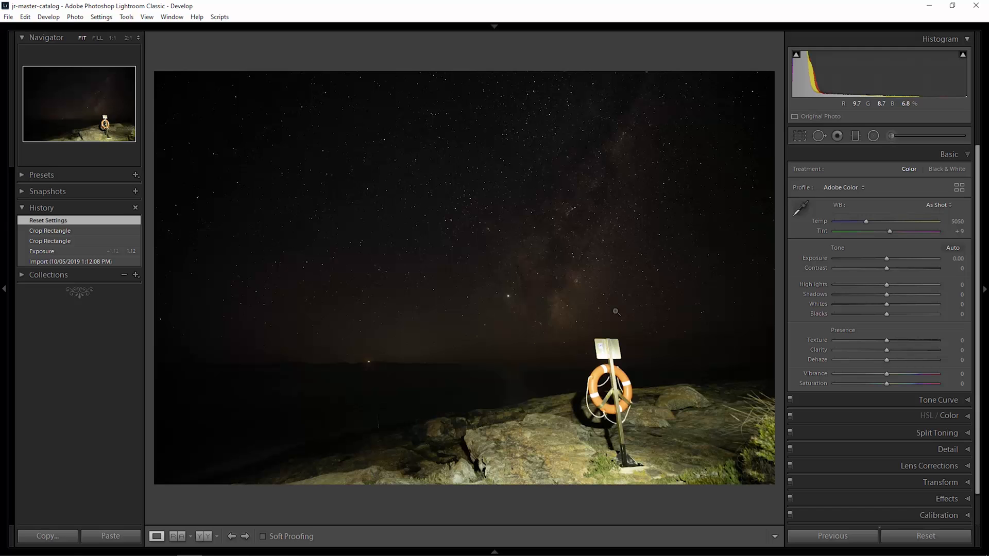
Step back through the history to the Exposure and first Crop Rectangle states, and reset the photo again
{"action": "left_click", "coordinate": [57, 251]}
{"action": "left_click", "coordinate": [61, 243]}
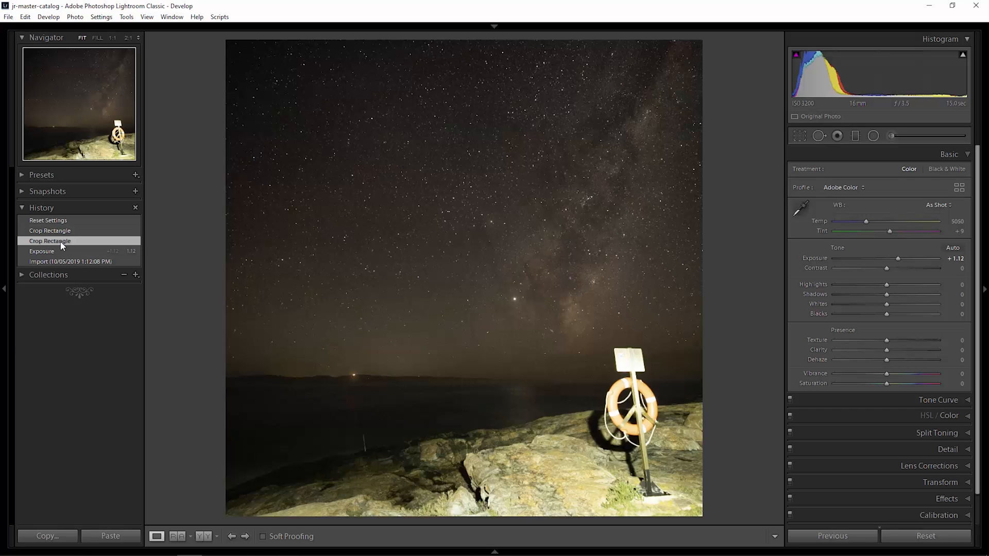
{"action": "left_click", "coordinate": [925, 537]}
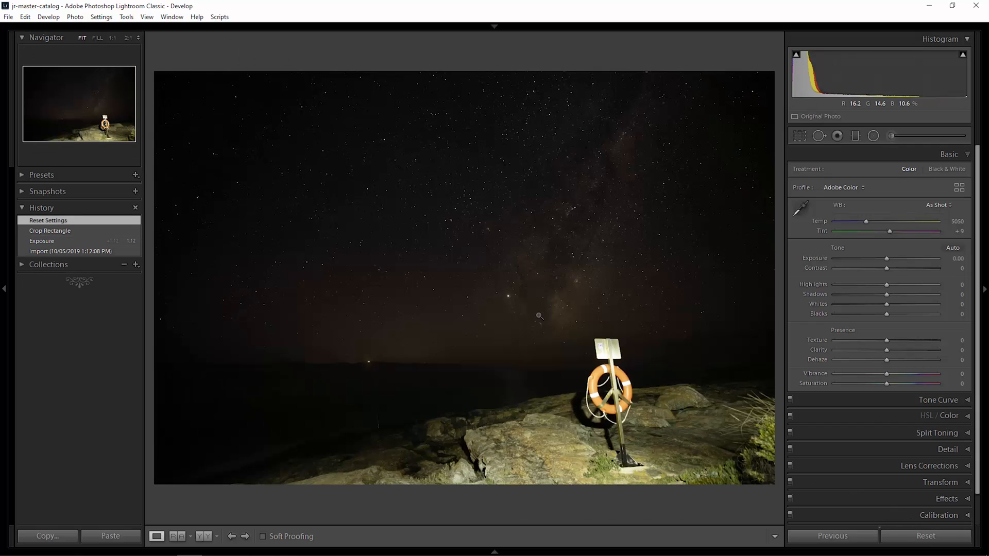
Create a virtual copy of the reset photo in the library grid
{"action": "key", "text": "g"}
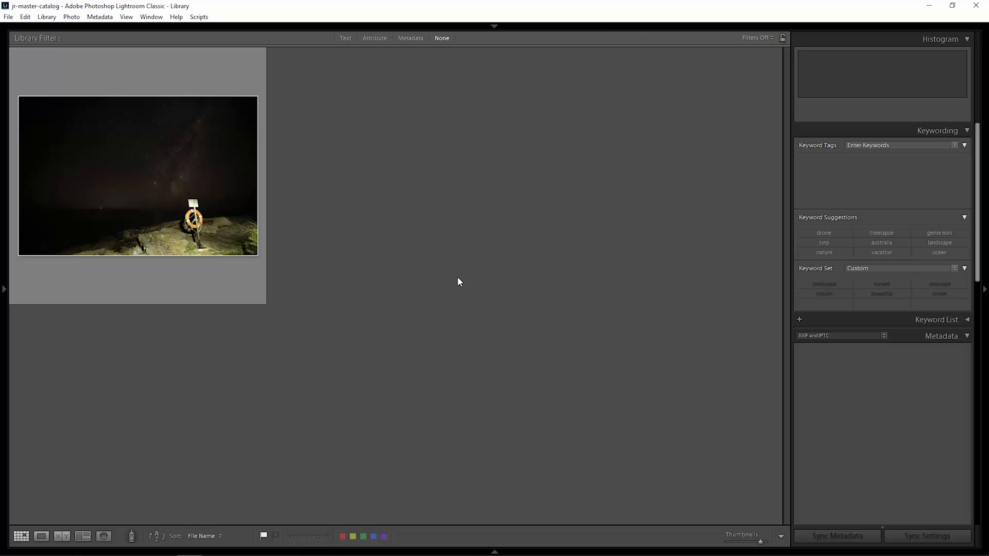
{"action": "right_click", "coordinate": [188, 181]}
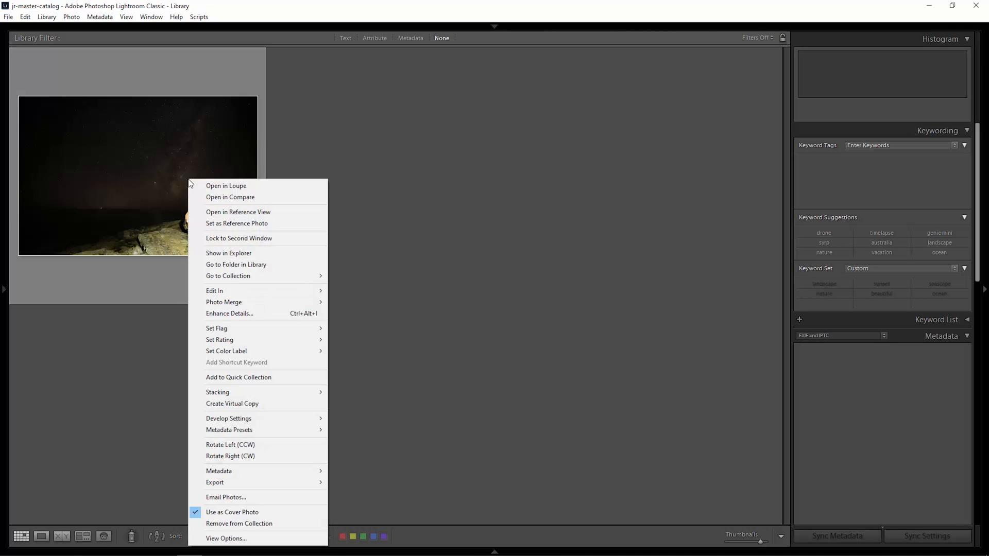
{"action": "left_click", "coordinate": [309, 407]}
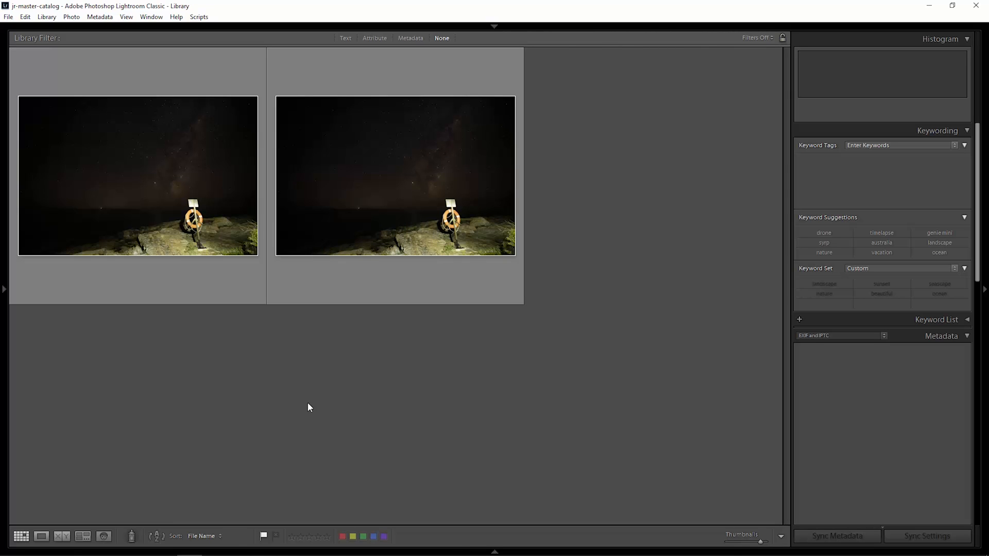
Compare the original with its virtual copy and set the virtual copy's name to "Instagram"
{"action": "left_click", "coordinate": [199, 212]}
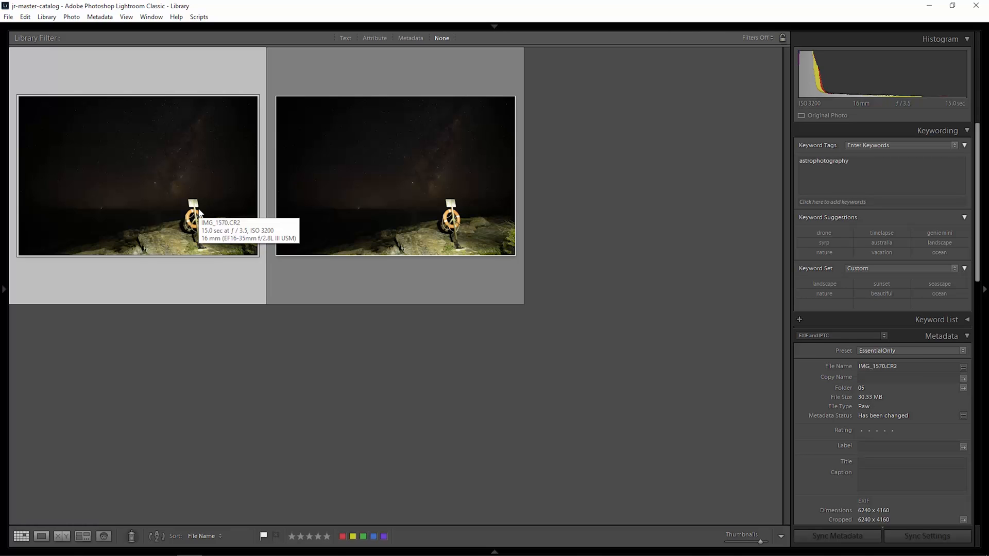
{"action": "left_click", "coordinate": [430, 199]}
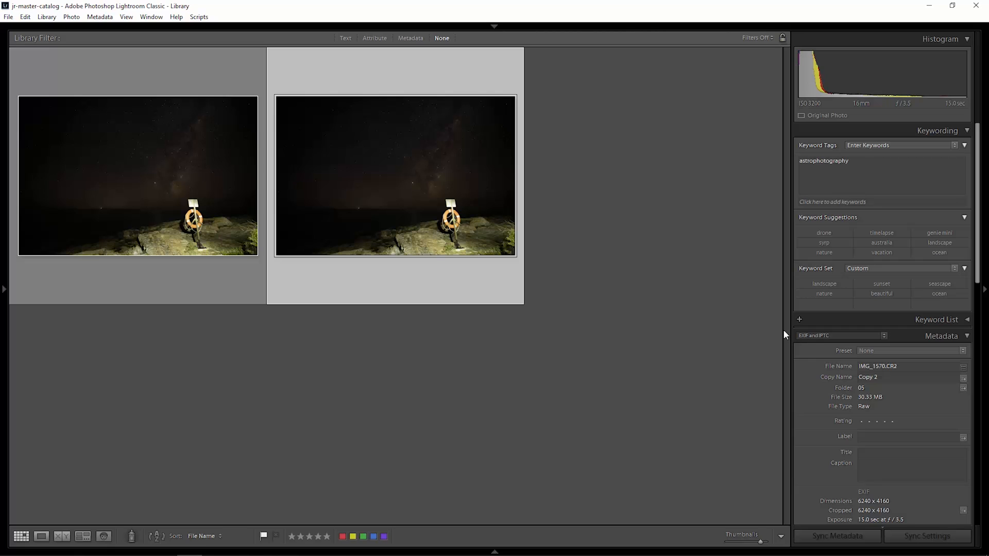
{"action": "left_click", "coordinate": [891, 379]}
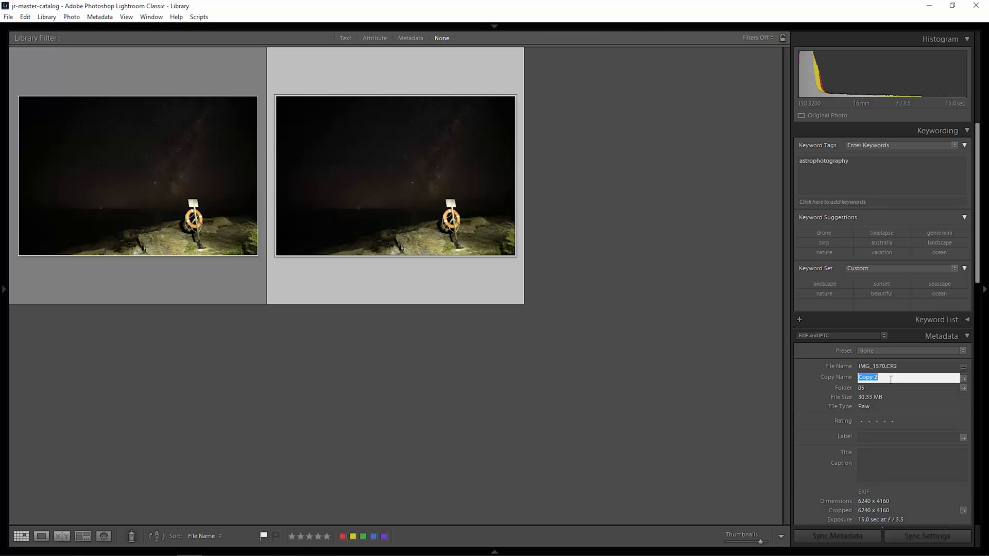
{"action": "type", "text": "Instagram"}
{"action": "key", "text": "Return"}
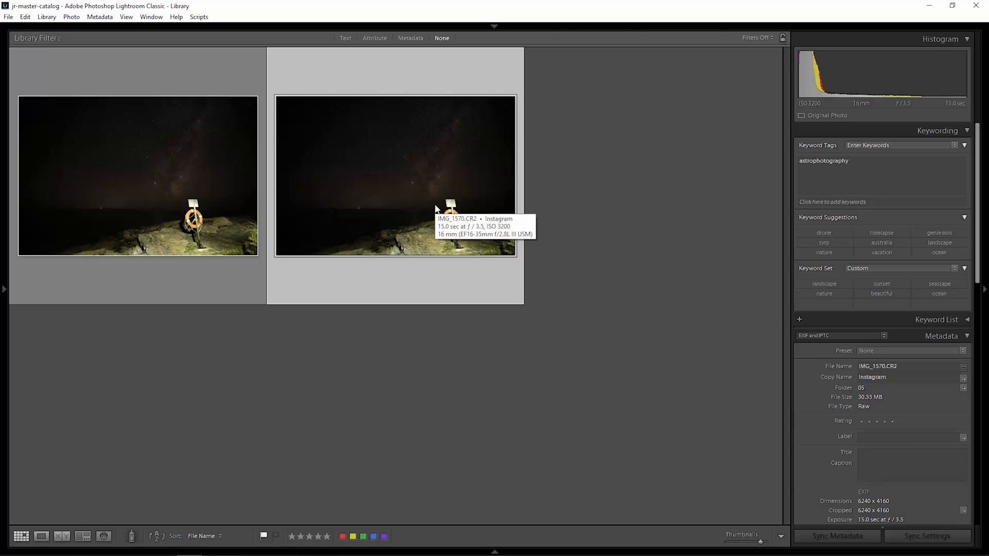
Open the Instagram copy for developing and crop it to a 1 x 1 aspect ratio
{"action": "double_click", "coordinate": [435, 208]}
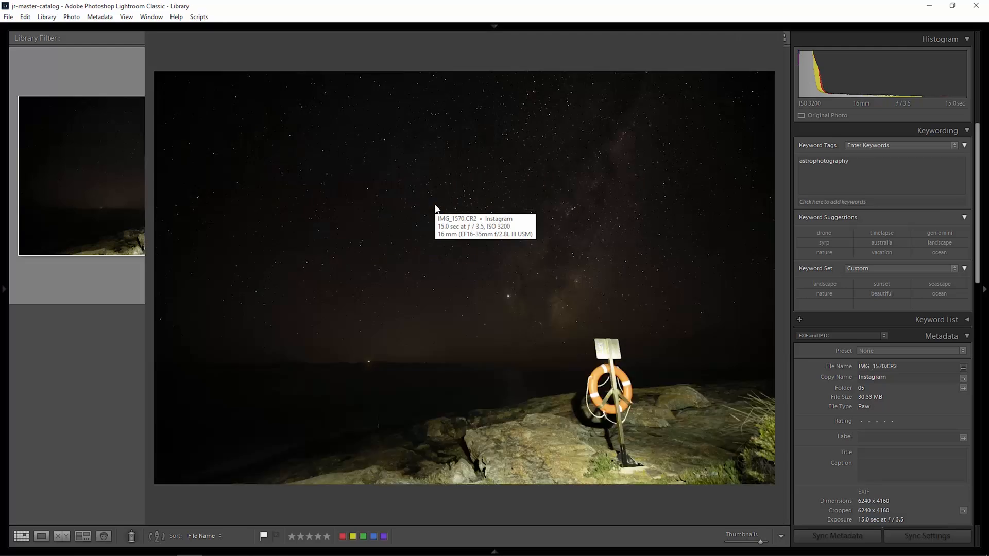
{"action": "key", "text": "d"}
{"action": "left_click", "coordinate": [799, 136]}
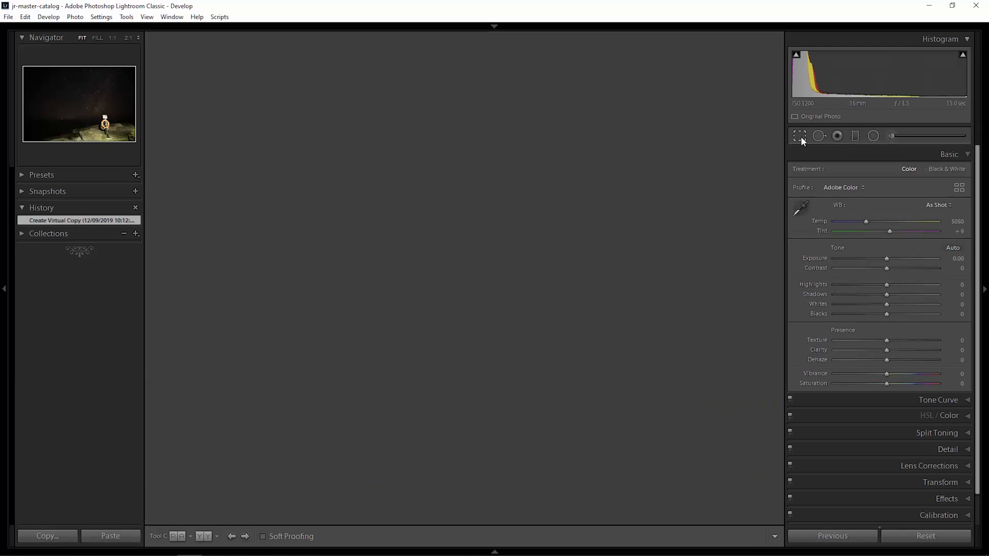
{"action": "left_click", "coordinate": [936, 173]}
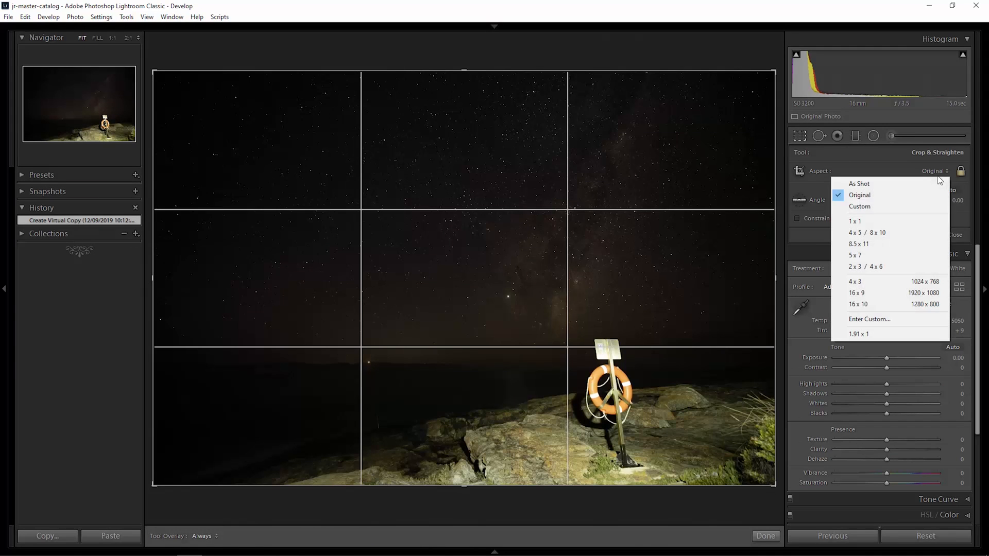
{"action": "left_click", "coordinate": [902, 223]}
Set the Instagram copy's exposure to +0.77 and its white balance temperature to 3642, and finish the crop
{"action": "left_click_drag", "start_coordinate": [886, 357], "coordinate": [894, 357]}
{"action": "left_click_drag", "start_coordinate": [866, 321], "coordinate": [852, 321]}
{"action": "key", "text": "r"}
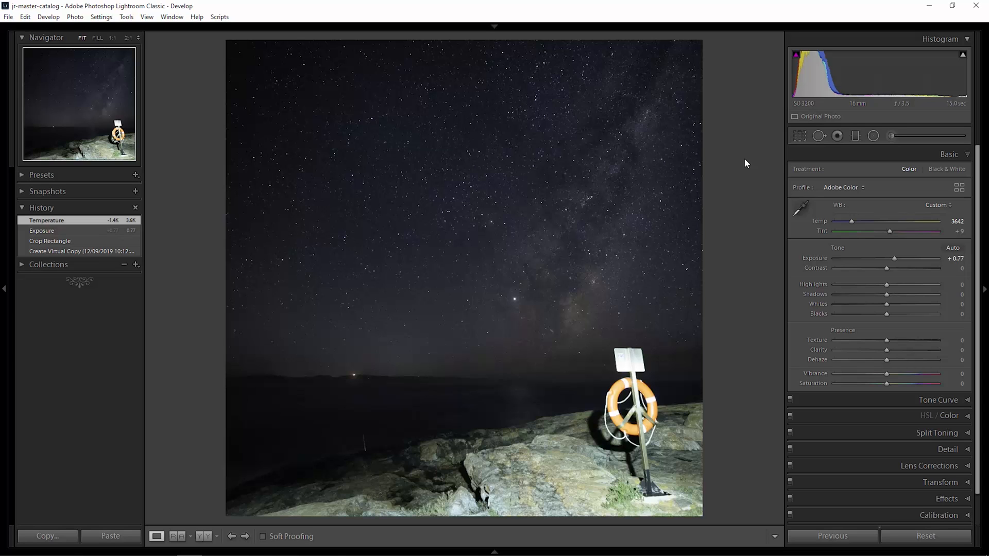
Create another virtual copy of the original photo in the library grid and name it "Print"
{"action": "key", "text": "g"}
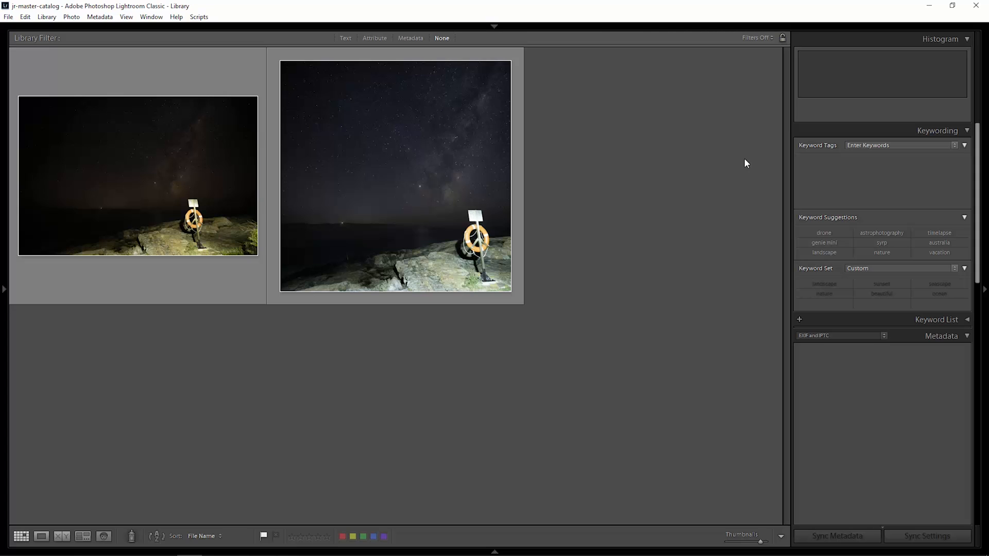
{"action": "right_click", "coordinate": [211, 158]}
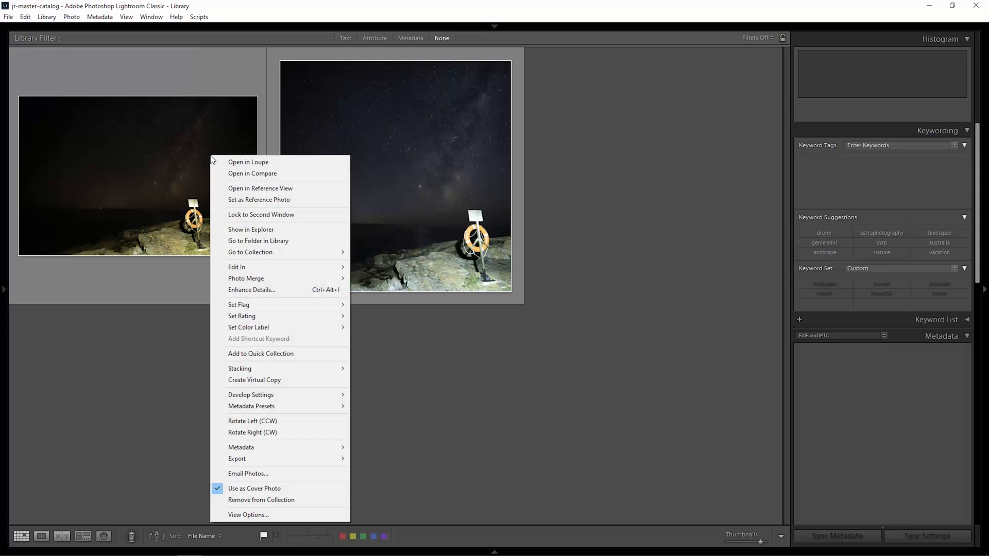
{"action": "left_click", "coordinate": [332, 381]}
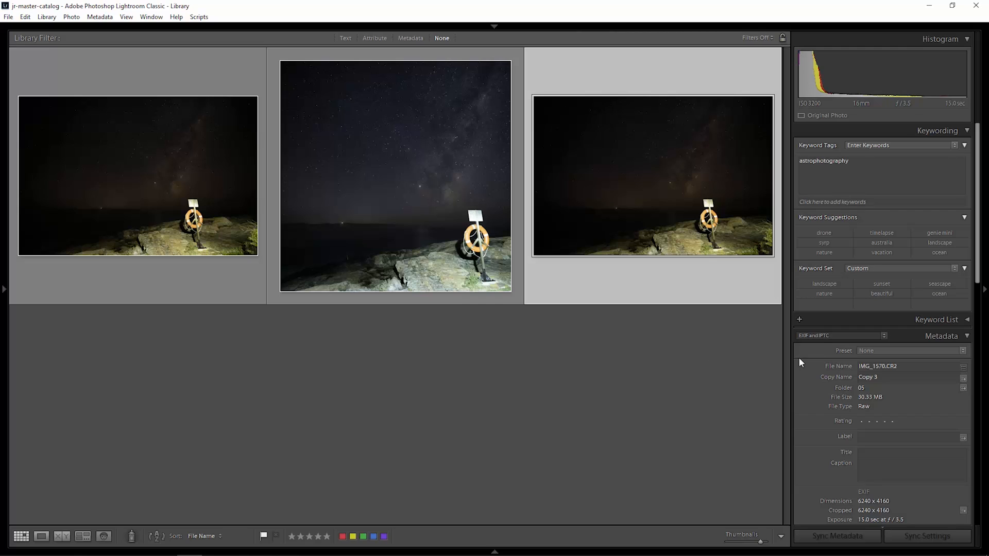
{"action": "left_click", "coordinate": [889, 378]}
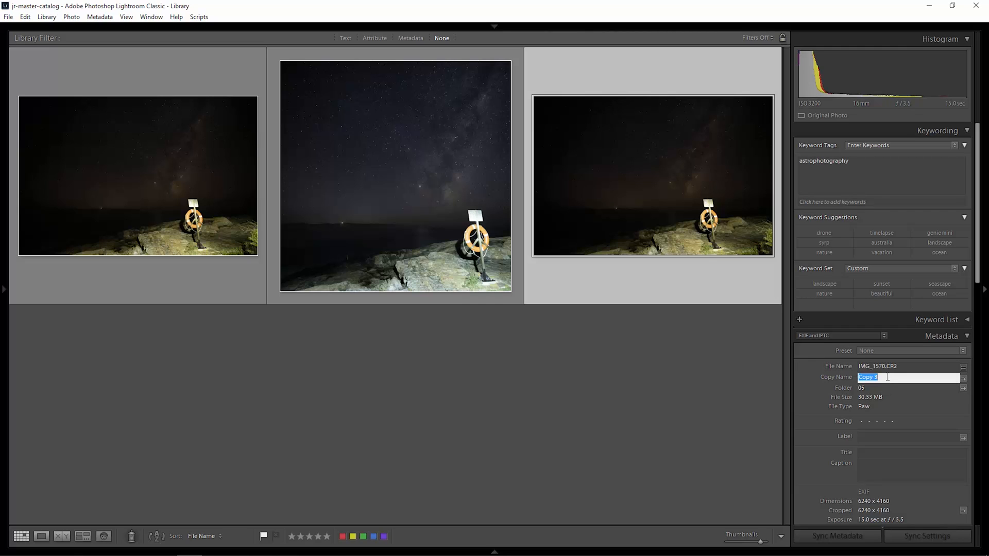
{"action": "type", "text": "Print"}
{"action": "key", "text": "Return"}
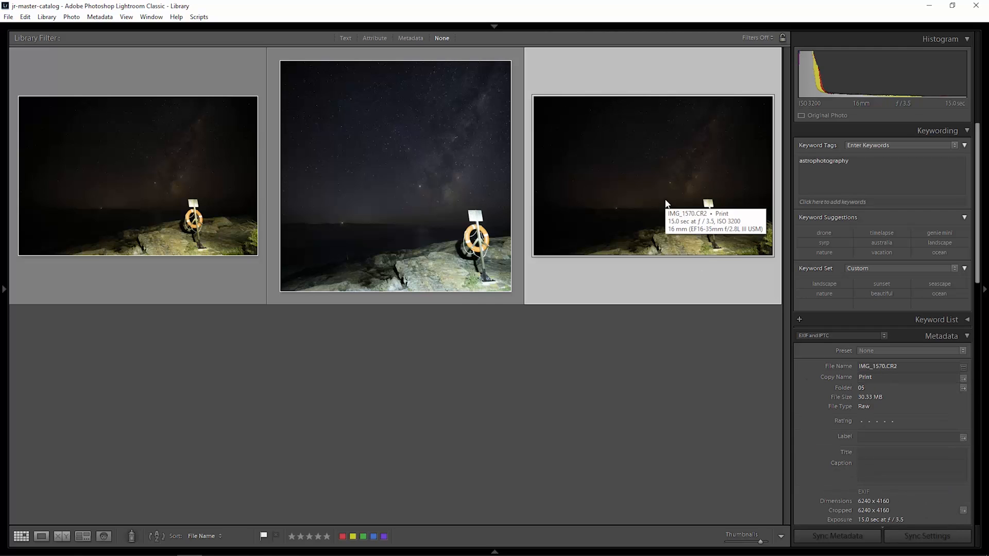
Crop the Print copy to 16 x 9, with the frame shifted slightly lower so it takes in more of the rocks
{"action": "key", "text": "d"}
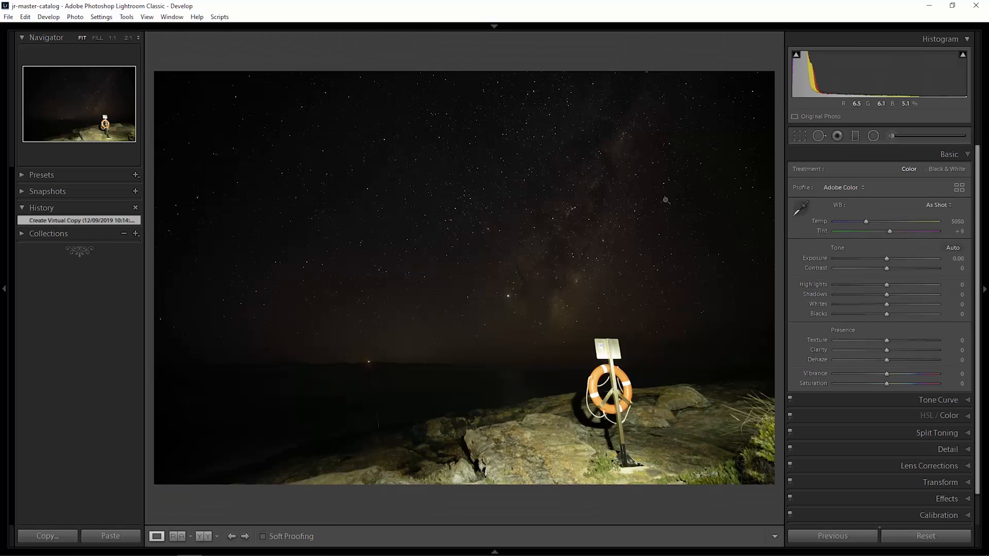
{"action": "left_click", "coordinate": [799, 136]}
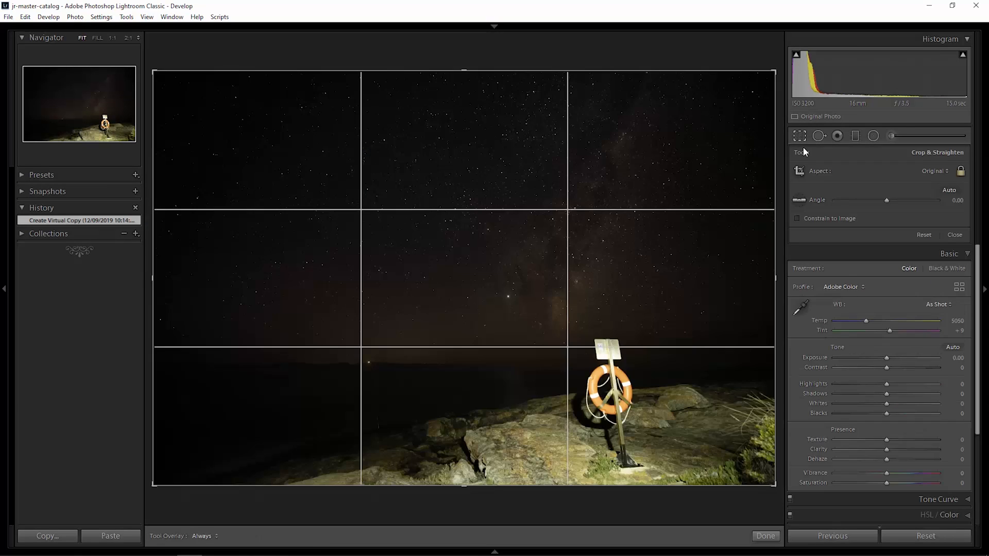
{"action": "left_click", "coordinate": [944, 171]}
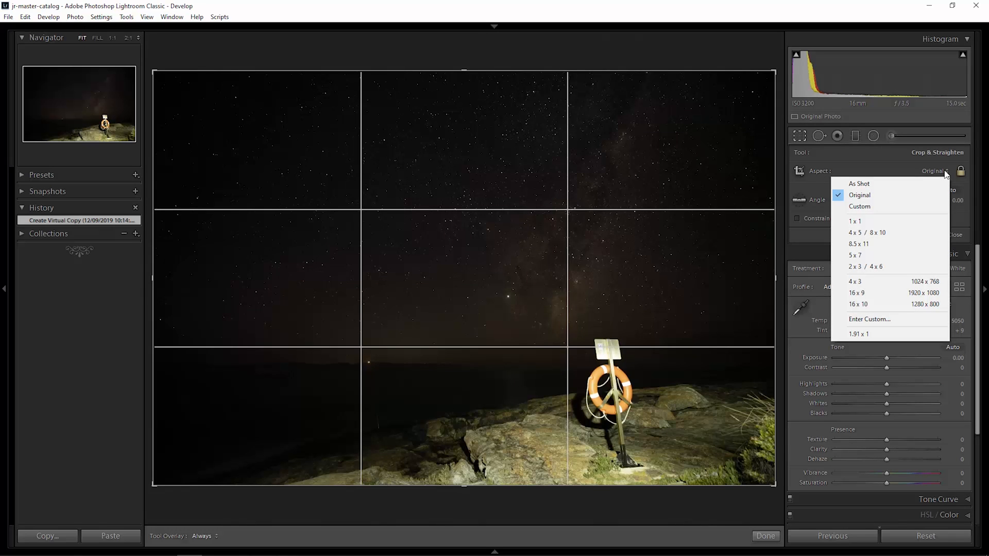
{"action": "left_click", "coordinate": [869, 292]}
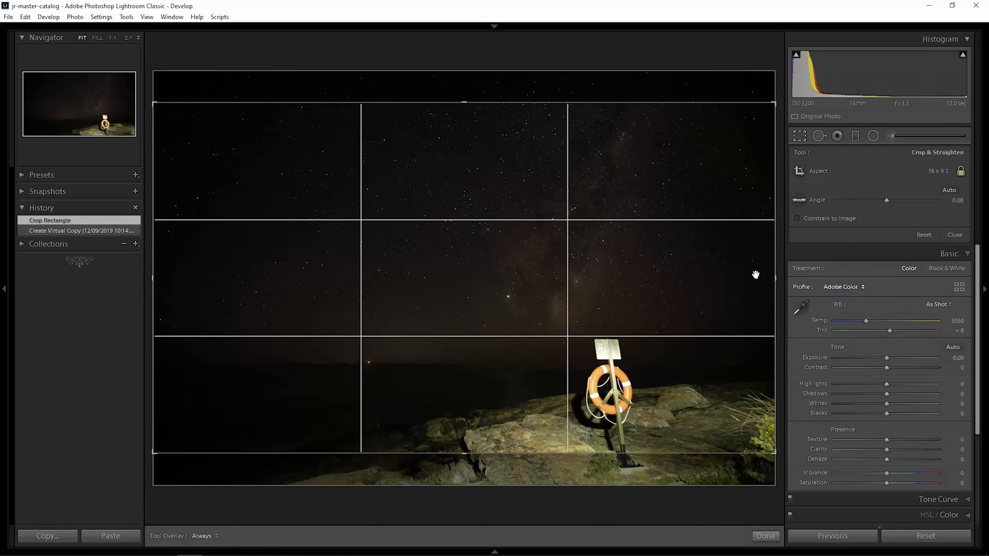
{"action": "mouse_move", "coordinate": [664, 280]}
{"action": "left_mouse_down"}
{"action": "mouse_move", "coordinate": [664, 293]}
{"action": "mouse_move", "coordinate": [664, 249]}
{"action": "mouse_move", "coordinate": [662, 267]}
{"action": "left_mouse_up"}
{"action": "key", "text": "Return"}
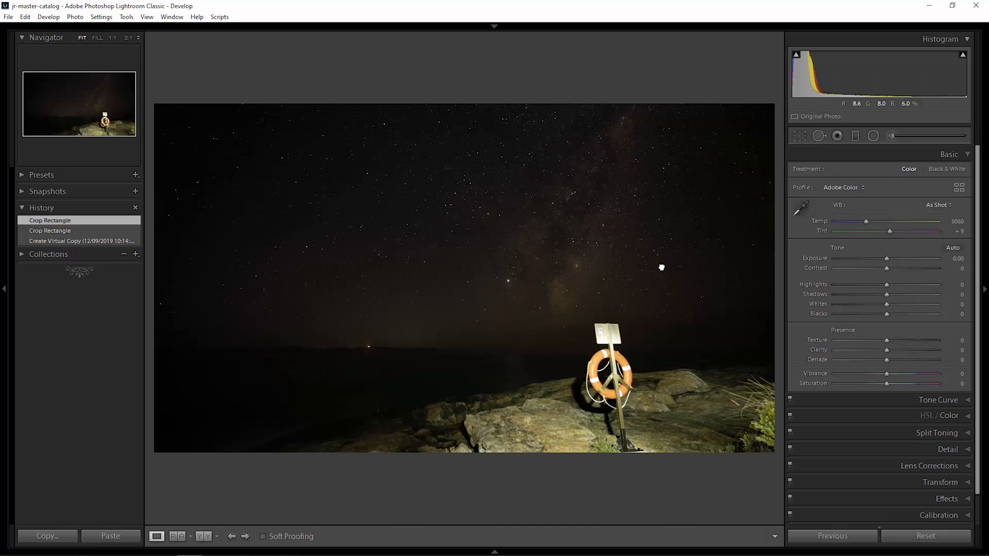
Set the Print copy's exposure to +0.87, temperature to 3940, highlights to -49, blacks to -20 and whites to +50, and return to the library grid
{"action": "left_click_drag", "start_coordinate": [888, 261], "coordinate": [895, 258]}
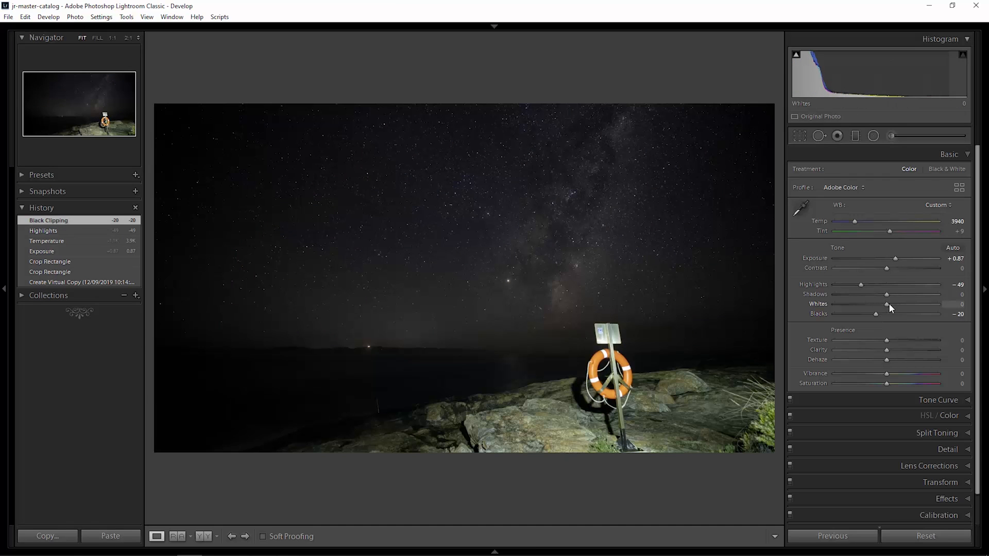
{"action": "left_click_drag", "start_coordinate": [888, 304], "coordinate": [913, 304]}
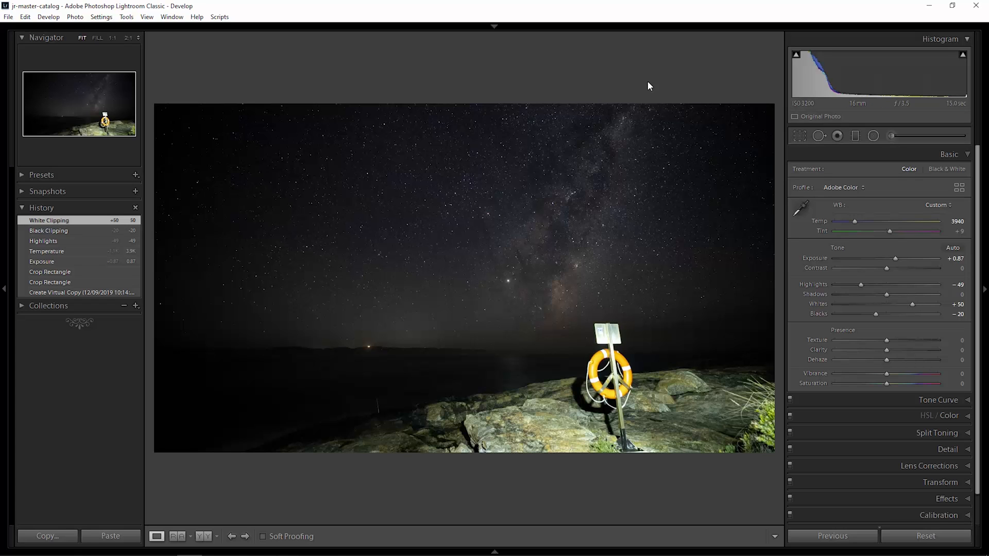
{"action": "key", "text": "n"}
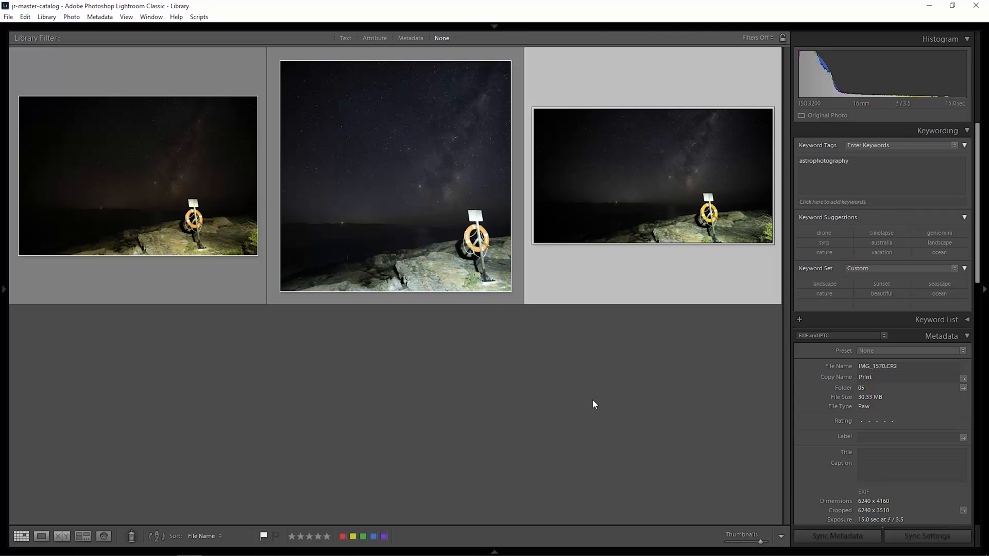
Create a further virtual copy of the original photo in the library grid and name it "Stock"
{"action": "left_click", "coordinate": [191, 212]}
{"action": "right_click", "coordinate": [162, 169]}
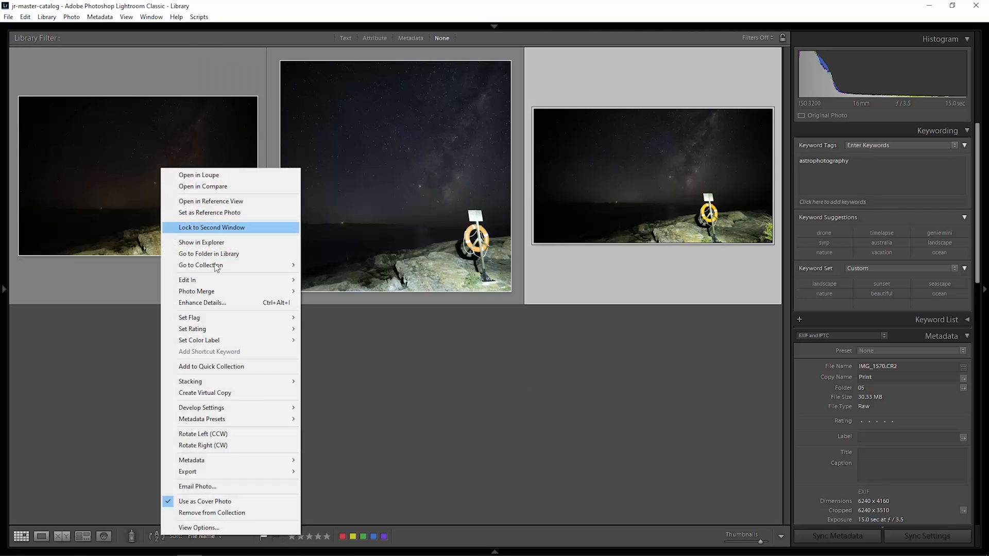
{"action": "left_click", "coordinate": [243, 391]}
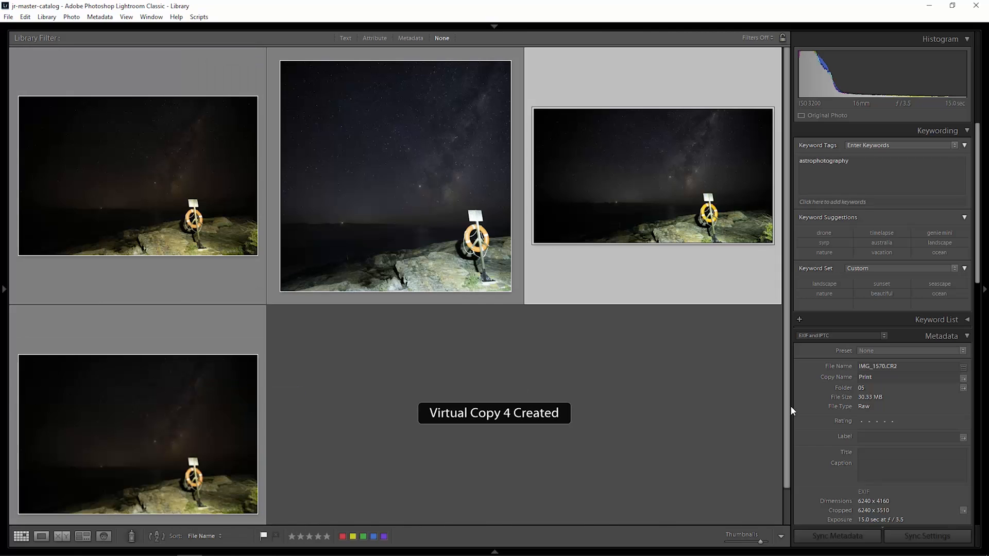
{"action": "left_click", "coordinate": [877, 377]}
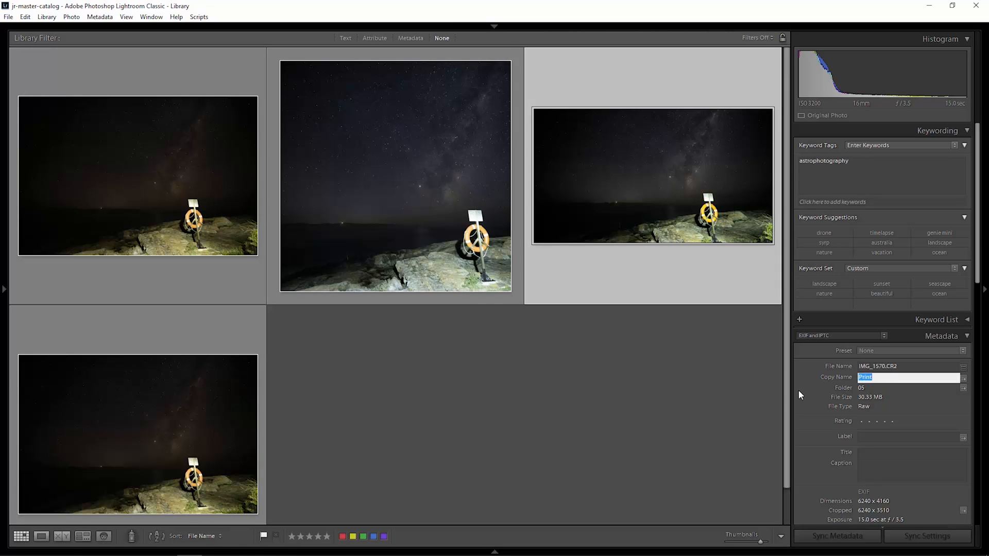
{"action": "left_click", "coordinate": [112, 416]}
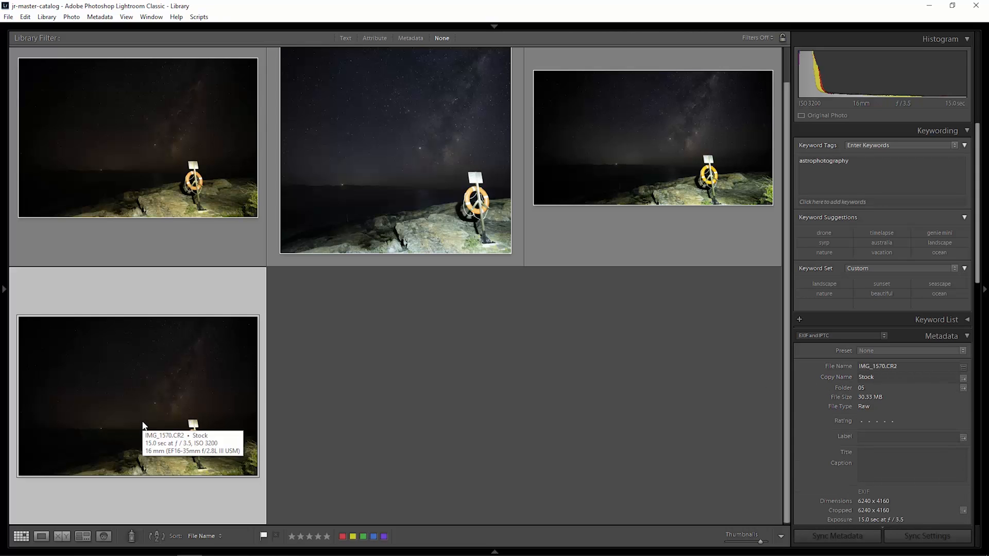
Convert the Stock copy to black and white with highlights -47, blacks +49 and whites +29, and return to the library grid
{"action": "key", "text": "d"}
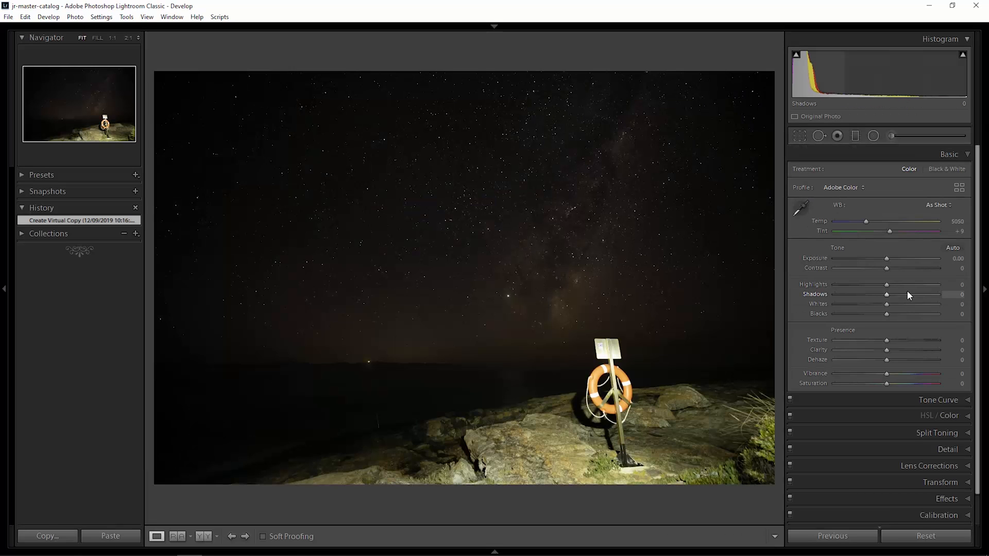
{"action": "left_click", "coordinate": [937, 205]}
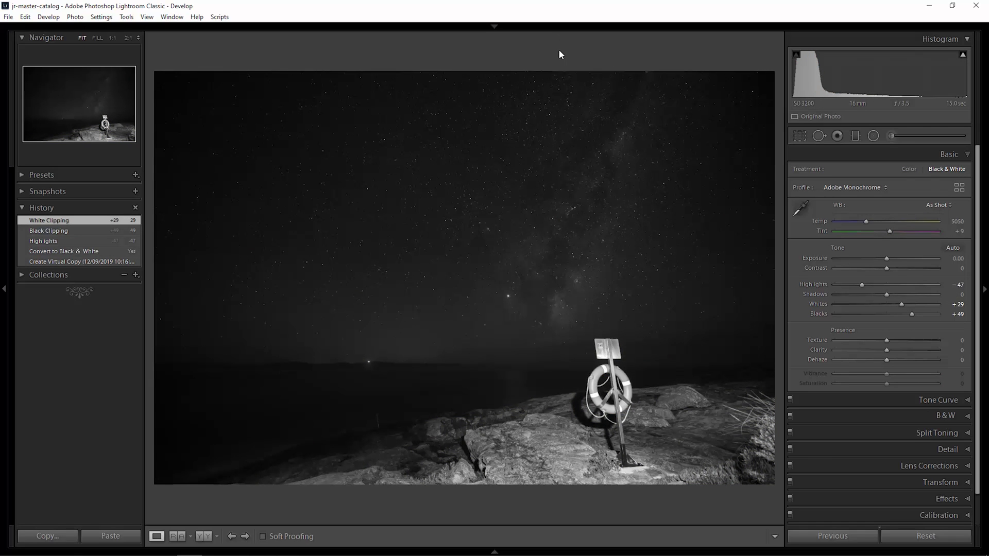
{"action": "key", "text": "g"}
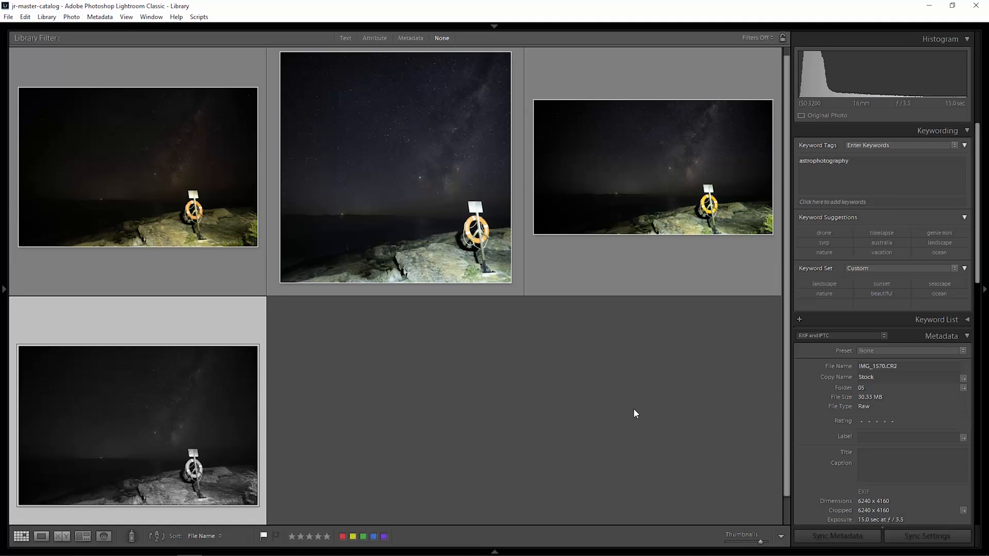